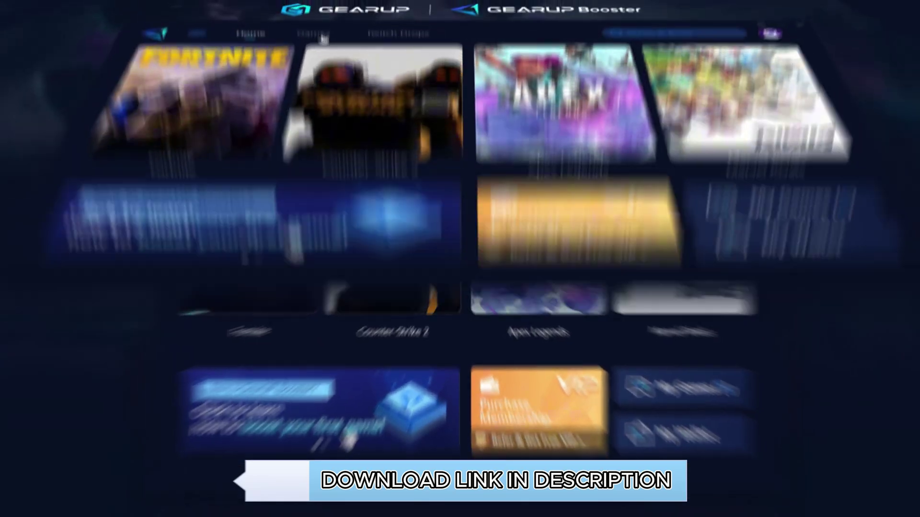
- Show GearUP Booster's Games catalogue and scroll down through the supported-games grid
{"action": "left_click", "coordinate": [333, 93]}
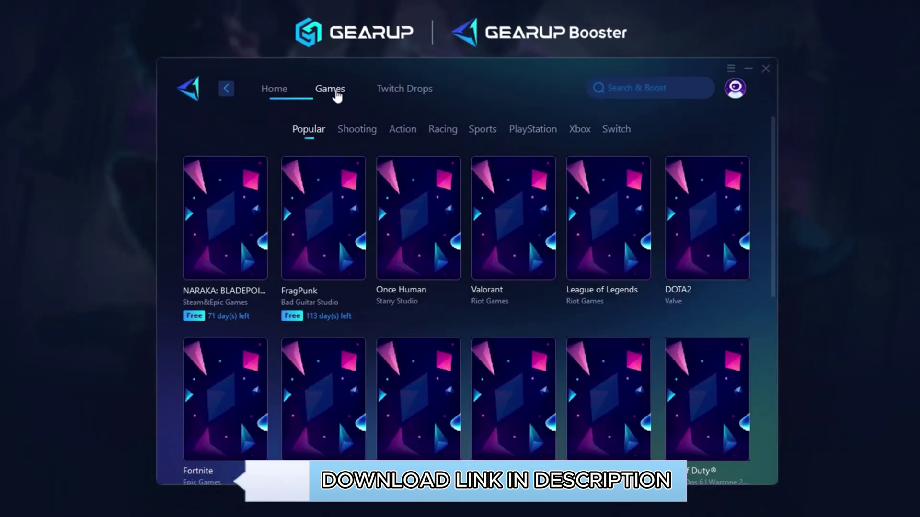
{"action": "scroll", "coordinate": [479, 305], "scroll_direction": "down", "scroll_amount": 5}
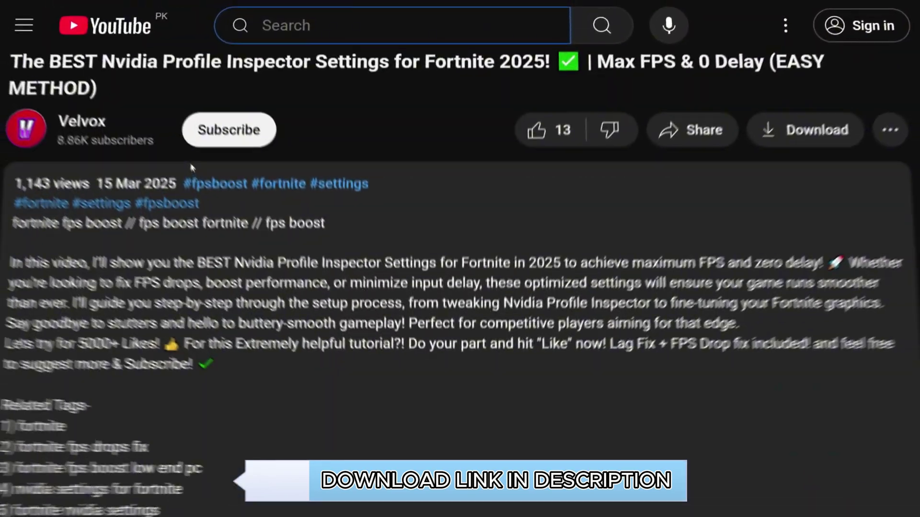
- Scroll the YouTube video description down to its download links
{"action": "scroll", "coordinate": [191, 168], "scroll_direction": "down", "scroll_amount": 10}
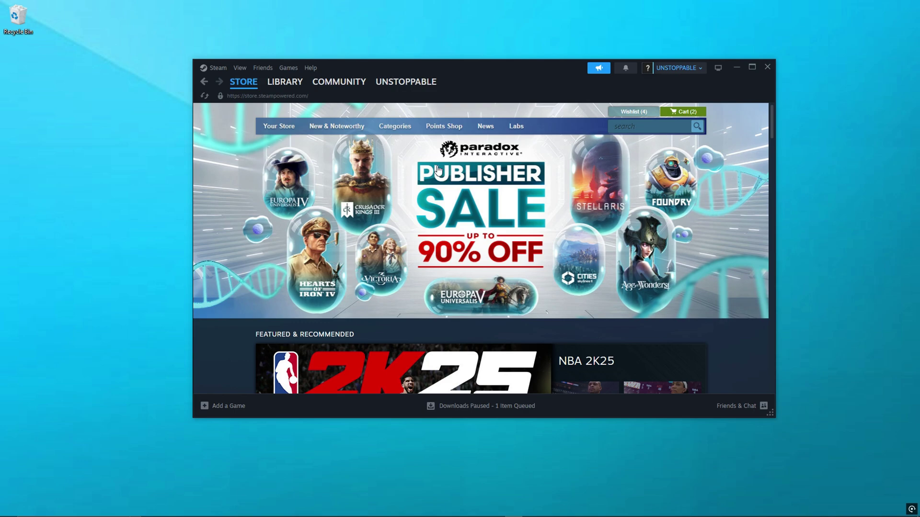
- Open the Properties window for Counter-Strike 2 from the Steam Library
{"action": "left_click", "coordinate": [283, 99]}
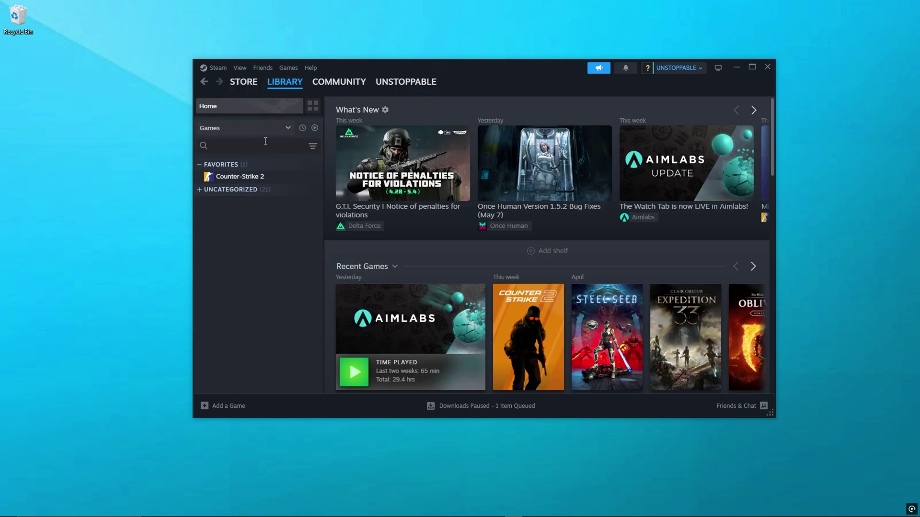
{"action": "left_click", "coordinate": [259, 177]}
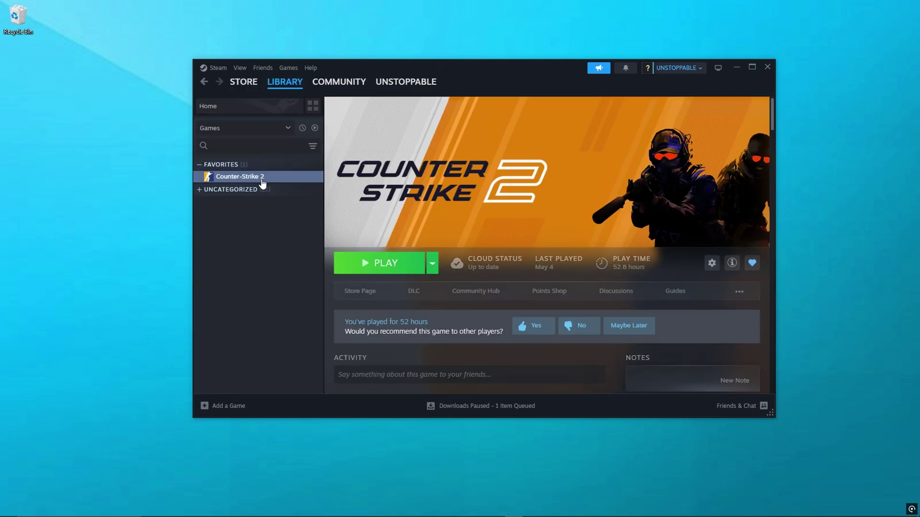
{"action": "right_click", "coordinate": [232, 176]}
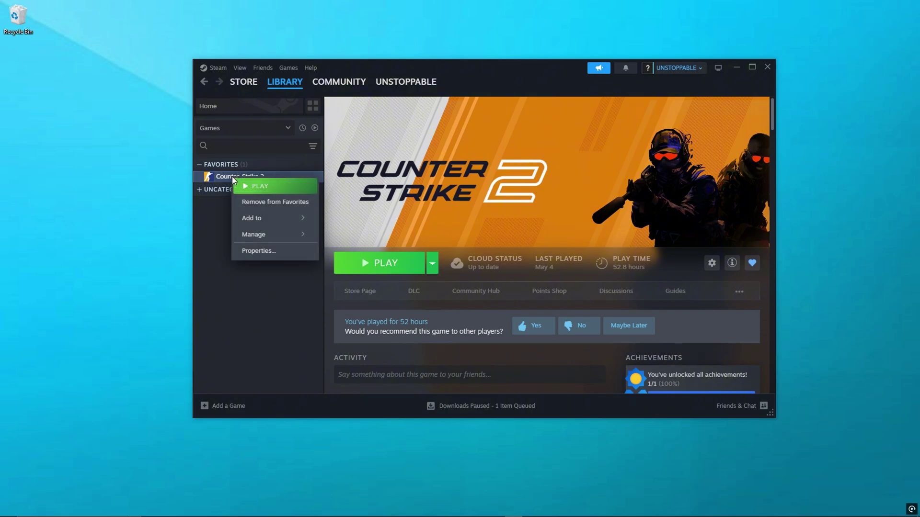
{"action": "left_click", "coordinate": [255, 251]}
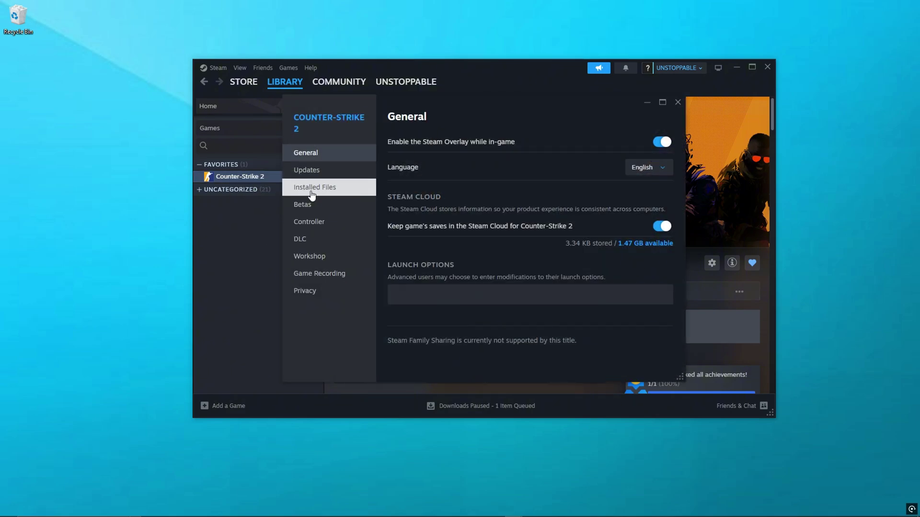
- Browse Counter-Strike 2's installed files and open the game\bin\win64 folder
{"action": "left_click", "coordinate": [312, 193]}
{"action": "left_click", "coordinate": [672, 146]}
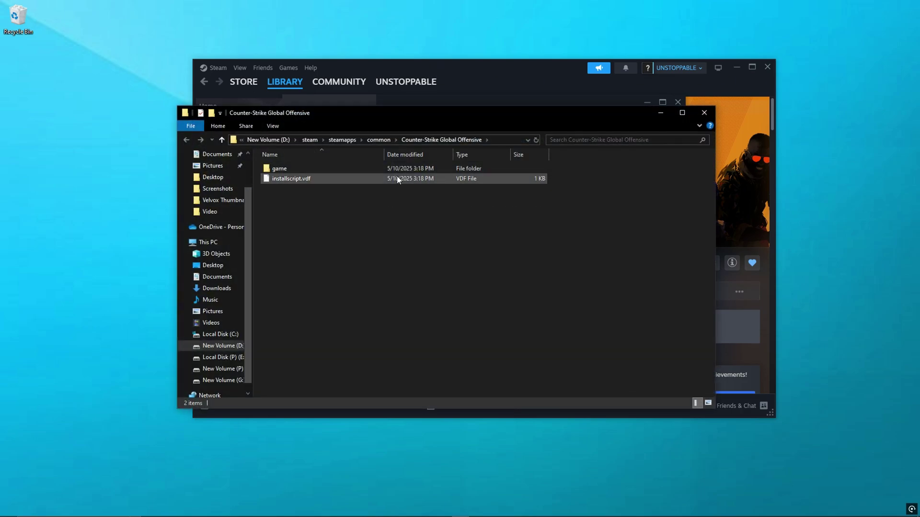
{"action": "left_click", "coordinate": [292, 168]}
{"action": "double_click", "coordinate": [291, 168]}
{"action": "double_click", "coordinate": [287, 167]}
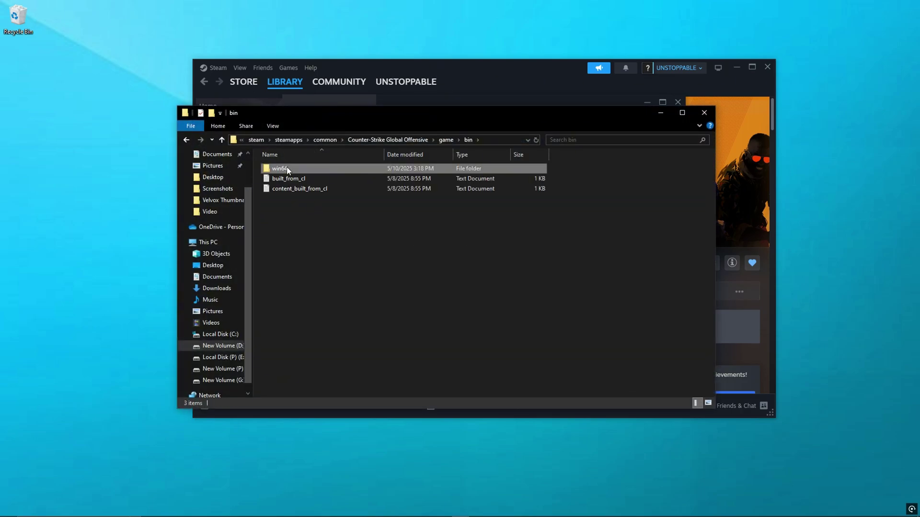
{"action": "double_click", "coordinate": [287, 168]}
- Tick Disable full-screen optimisations in cs2's Compatibility properties and apply it
{"action": "left_click", "coordinate": [283, 249]}
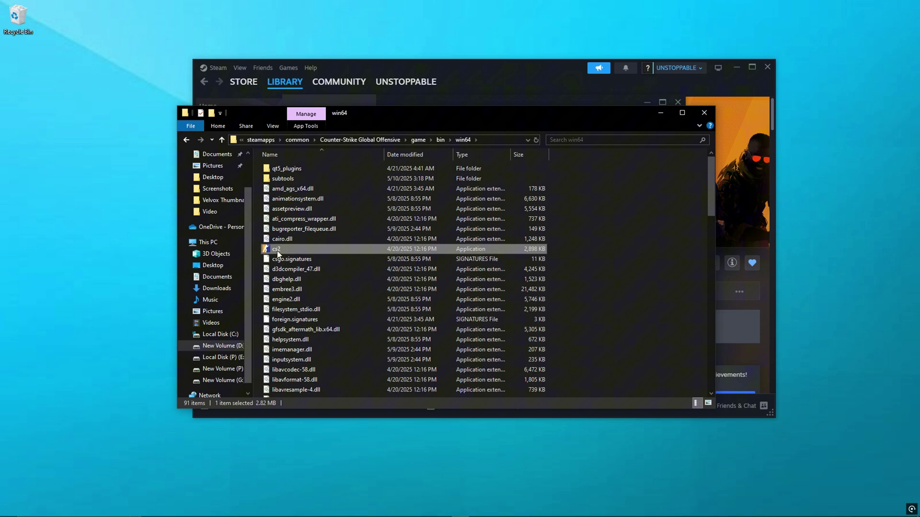
{"action": "right_click", "coordinate": [277, 251]}
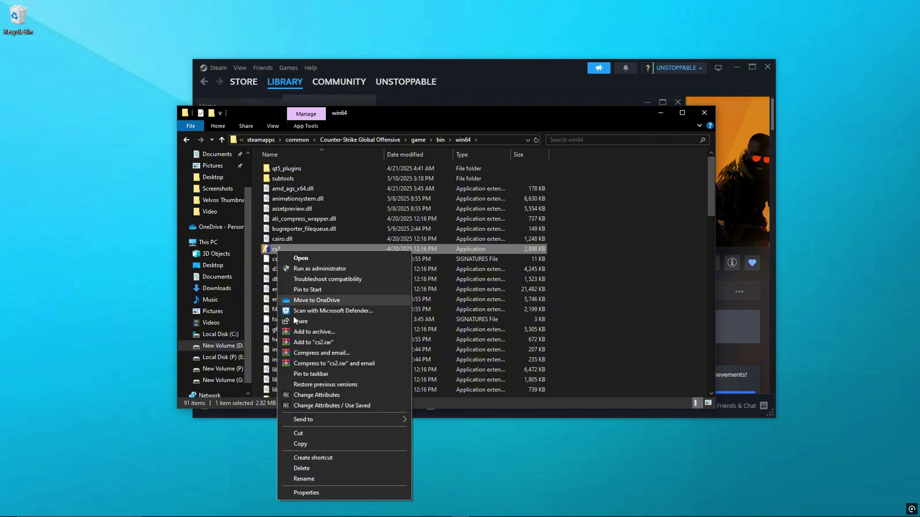
{"action": "left_click", "coordinate": [333, 493]}
{"action": "left_click", "coordinate": [379, 276]}
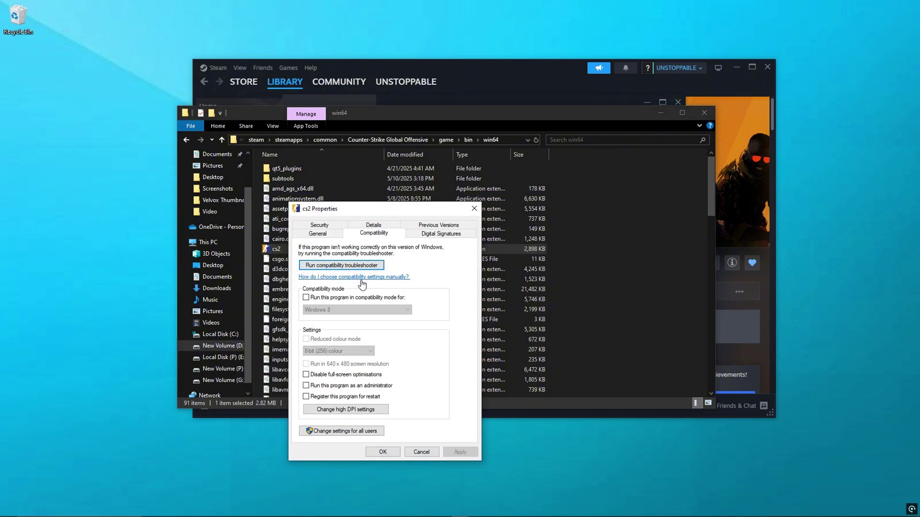
{"action": "left_click", "coordinate": [311, 376]}
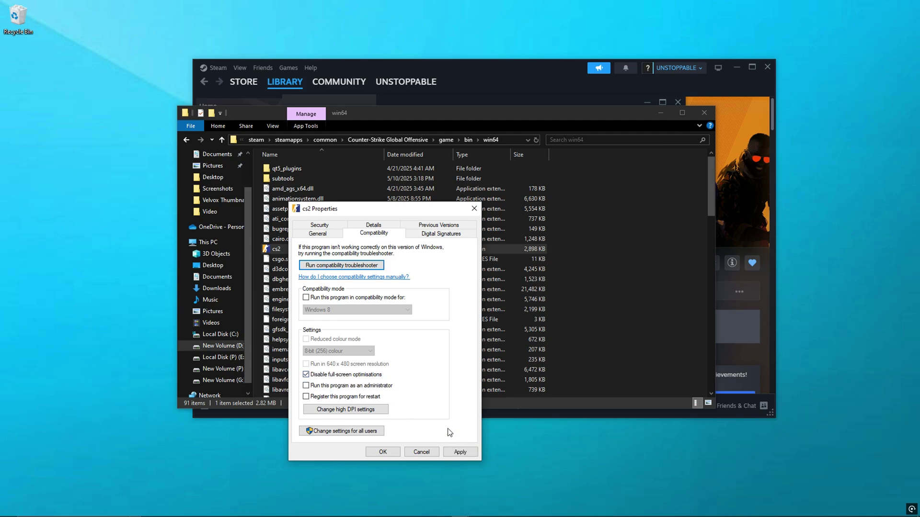
{"action": "left_click", "coordinate": [460, 452]}
{"action": "left_click", "coordinate": [383, 452]}
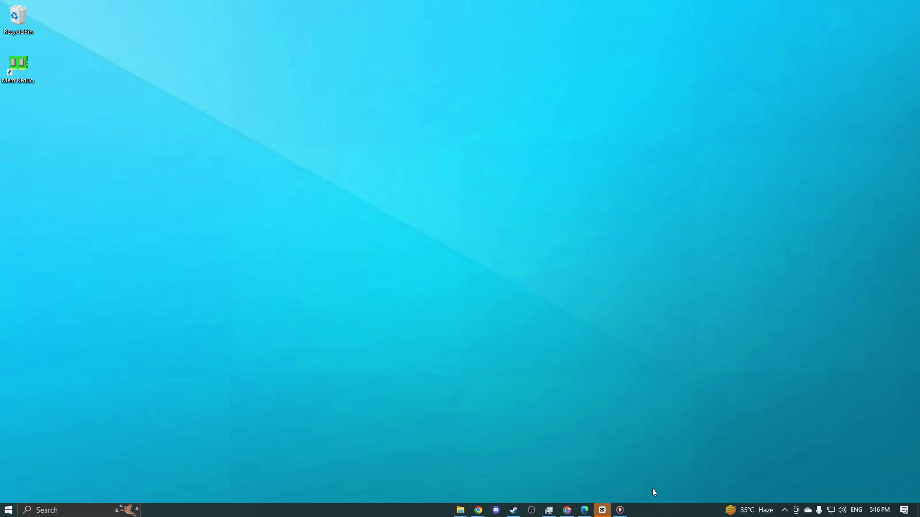
- Launch Task Manager as admin and try ending Microsoft Edge, dismissing the unable-to-terminate error
{"action": "right_click", "coordinate": [655, 509]}
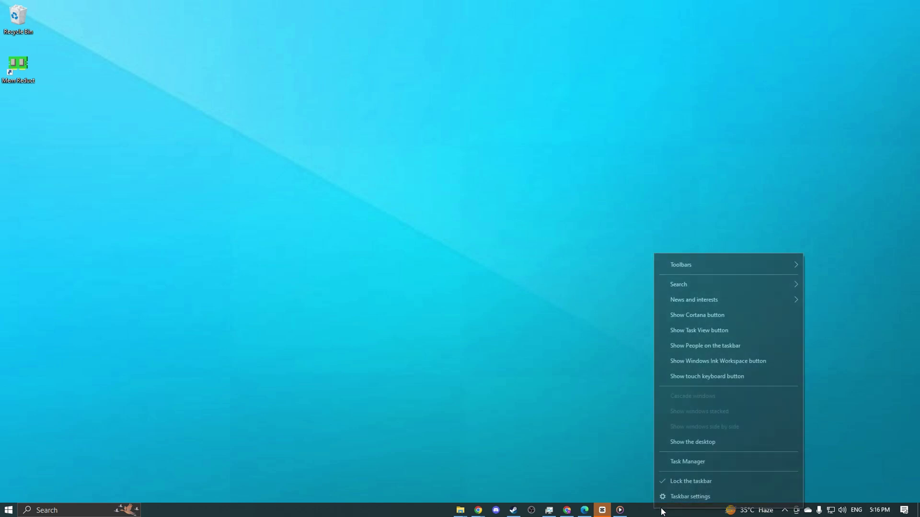
{"action": "left_click", "coordinate": [678, 462]}
{"action": "left_click", "coordinate": [410, 314]}
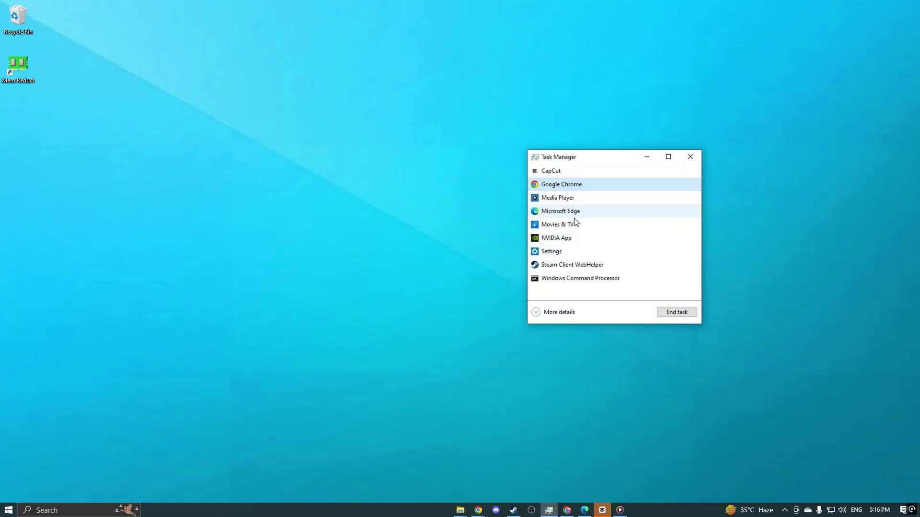
{"action": "left_click", "coordinate": [561, 212]}
{"action": "right_click", "coordinate": [565, 209]}
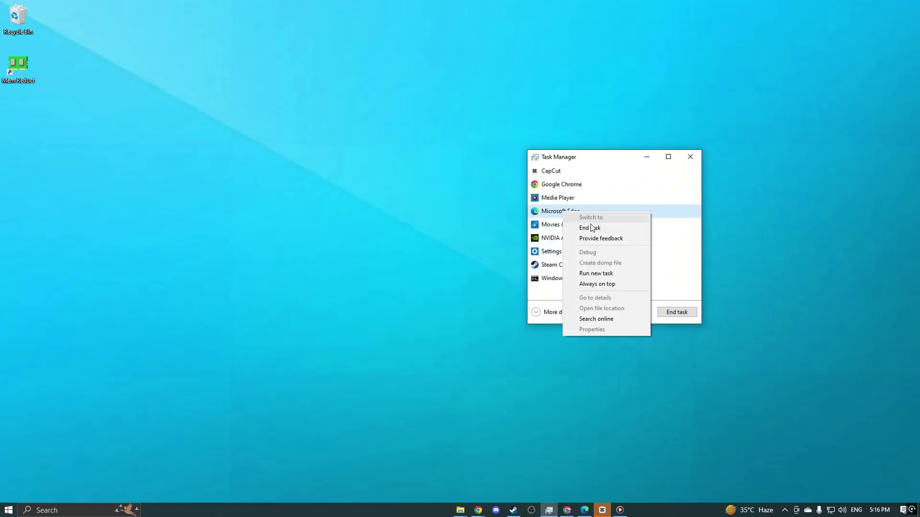
{"action": "left_click", "coordinate": [593, 227]}
{"action": "left_click", "coordinate": [518, 260]}
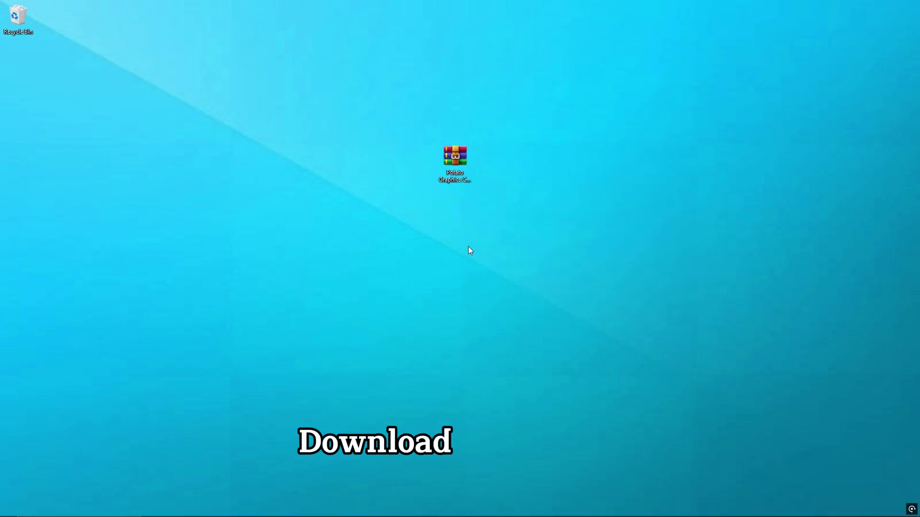
- Select the Potato Graphics archive and extract it right onto the desktop
{"action": "left_click_drag", "start_coordinate": [403, 118], "coordinate": [534, 235]}
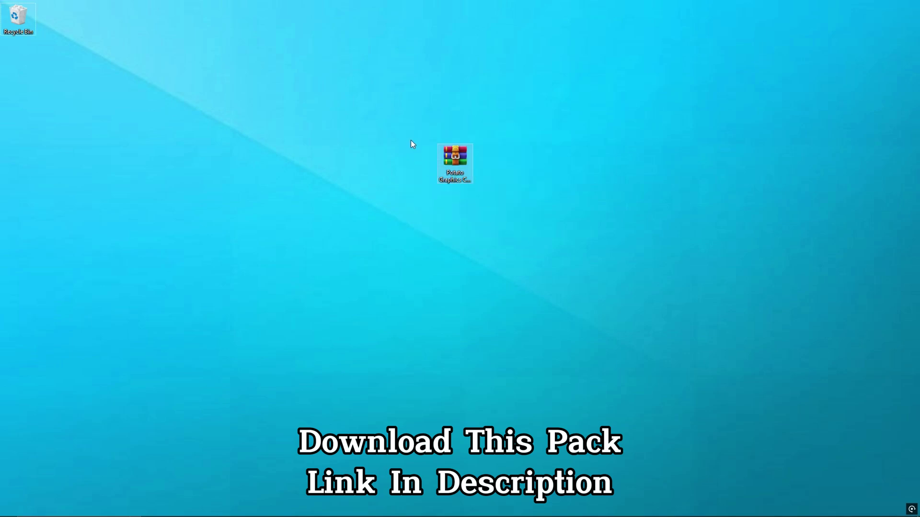
{"action": "left_click", "coordinate": [453, 173]}
{"action": "left_click_drag", "start_coordinate": [406, 141], "coordinate": [520, 232]}
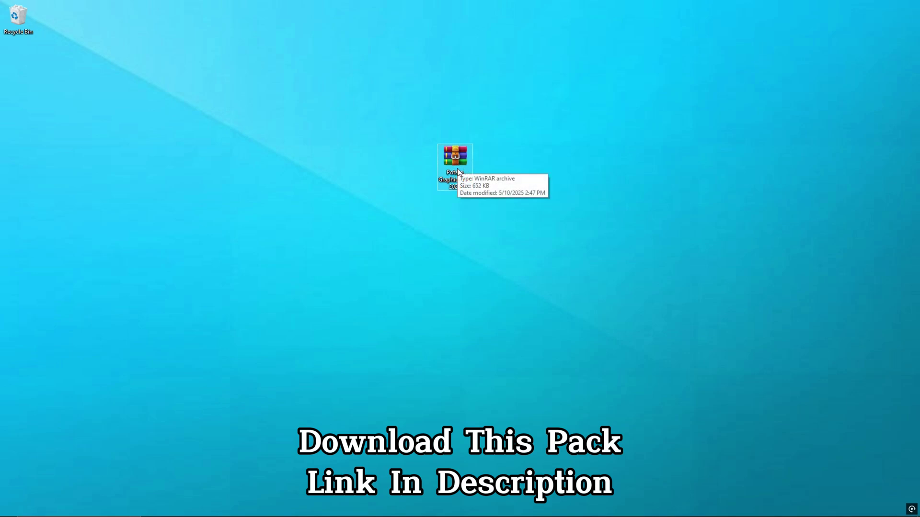
{"action": "right_click", "coordinate": [456, 165]}
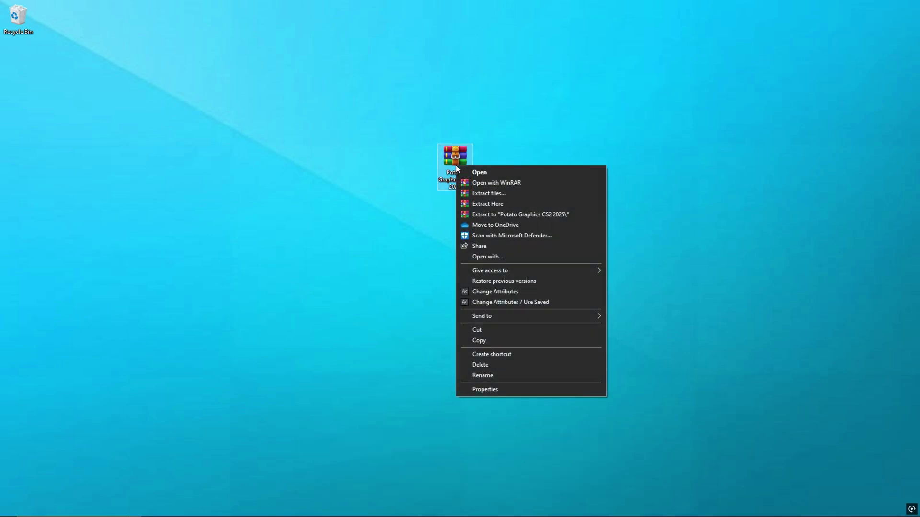
{"action": "left_click", "coordinate": [498, 204]}
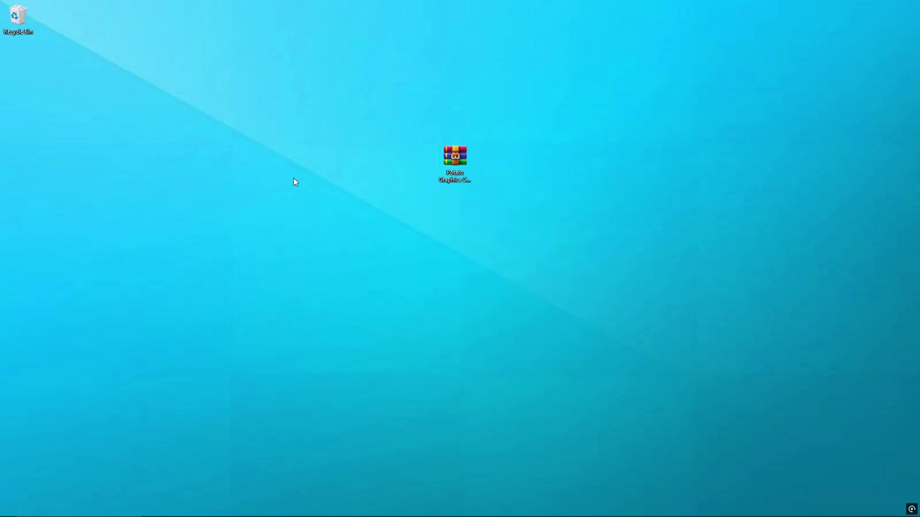
- Place the extracted Potato Graphics CS2 2025 folder beside the archive and open it to view its five tweak folders
{"action": "left_click_drag", "start_coordinate": [14, 69], "coordinate": [372, 152]}
{"action": "double_click", "coordinate": [373, 156]}
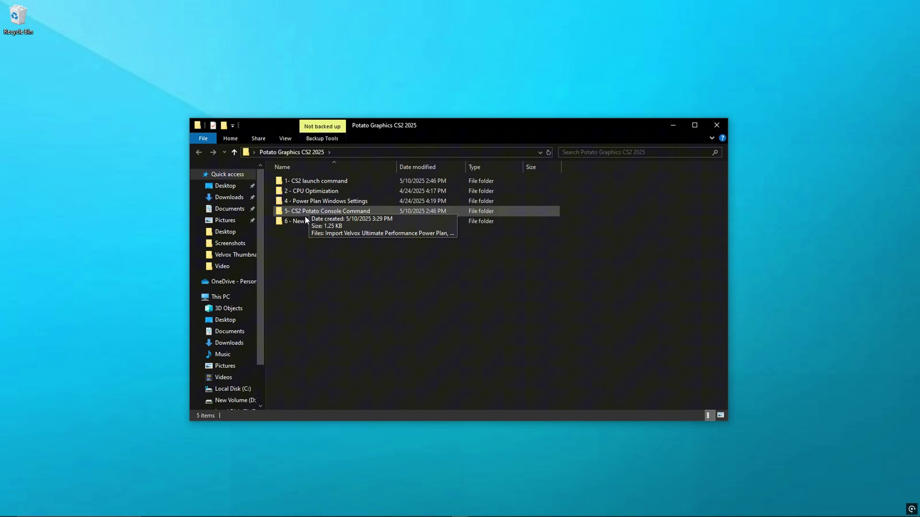
{"action": "left_click_drag", "start_coordinate": [382, 251], "coordinate": [269, 176]}
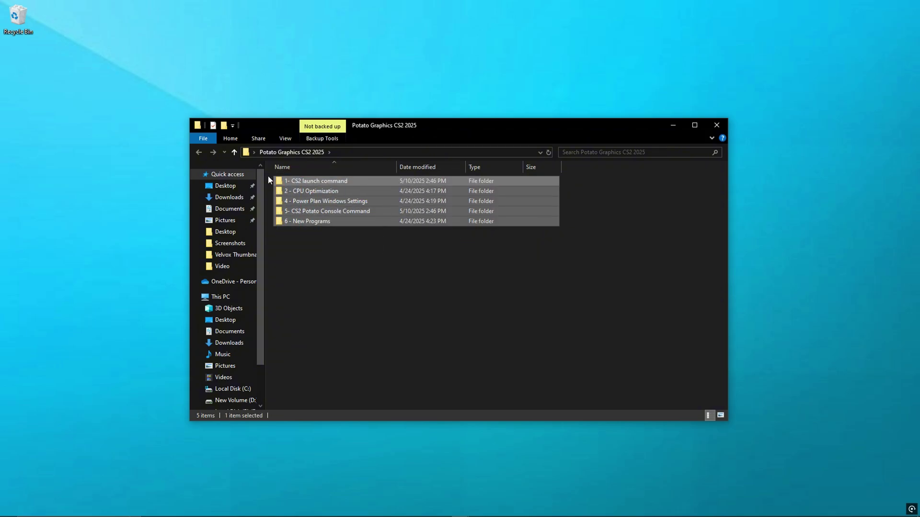
{"action": "left_click", "coordinate": [355, 254]}
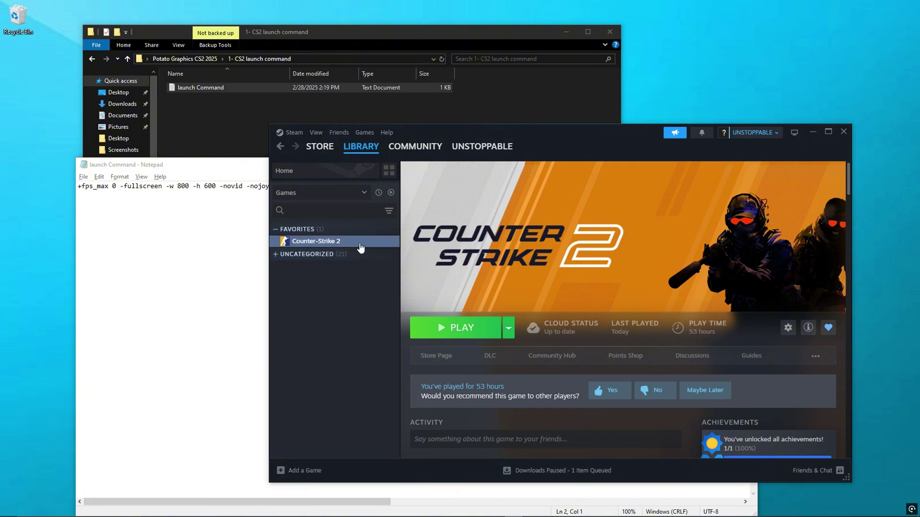
- Open Counter-Strike 2's Properties and start editing its Launch Options field
{"action": "right_click", "coordinate": [334, 244]}
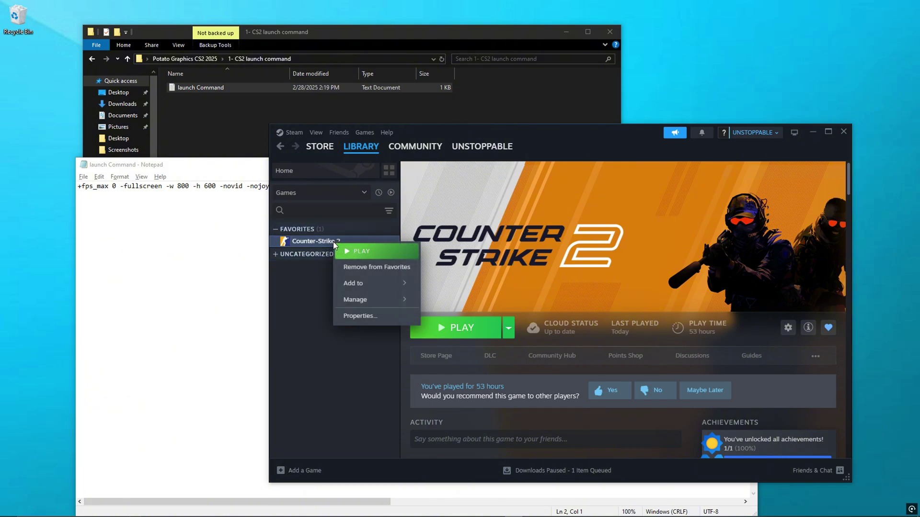
{"action": "left_click", "coordinate": [355, 314]}
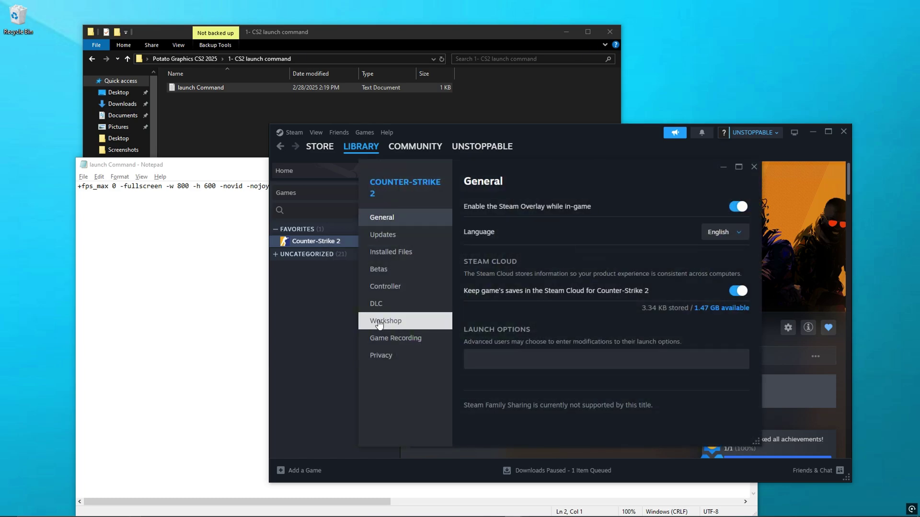
{"action": "left_click", "coordinate": [511, 360]}
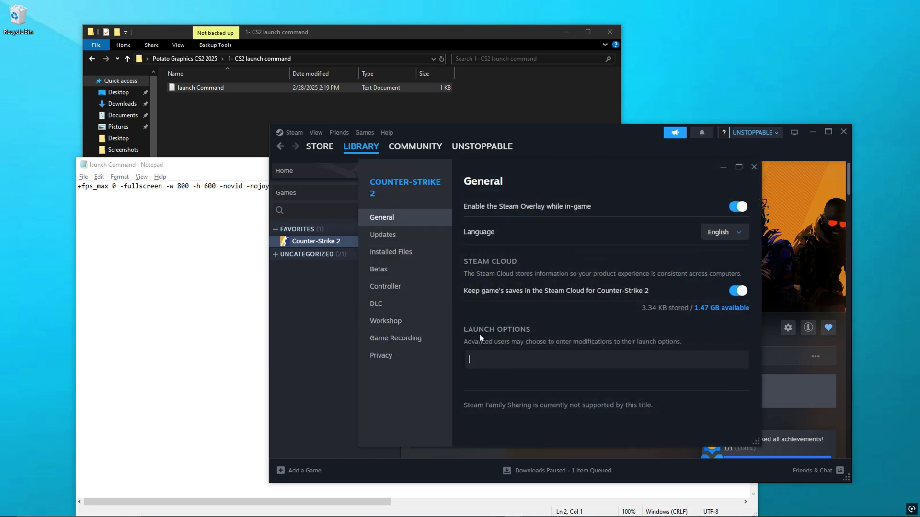
- Copy the whole launch command from Notepad and paste it into Counter-Strike 2's Launch Options
{"action": "left_click", "coordinate": [190, 190]}
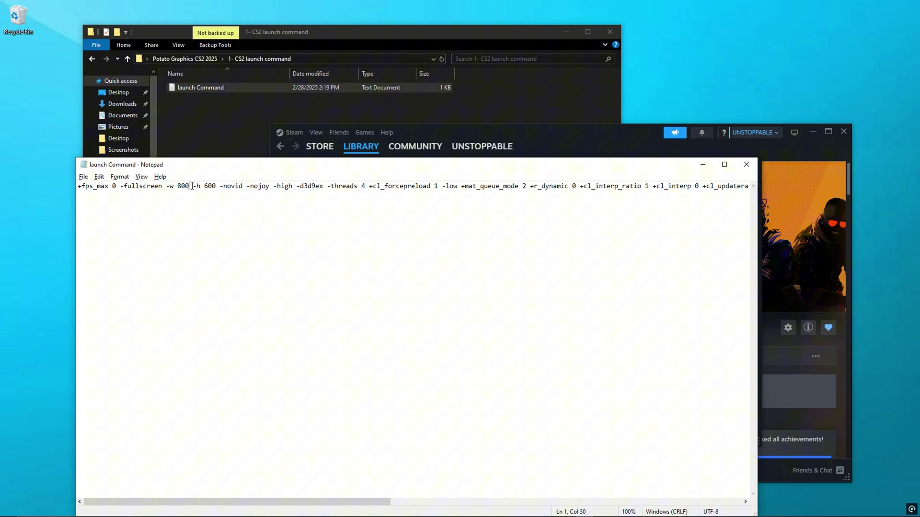
{"action": "key", "text": "ctrl+a"}
{"action": "right_click", "coordinate": [198, 190]}
{"action": "left_click", "coordinate": [223, 219]}
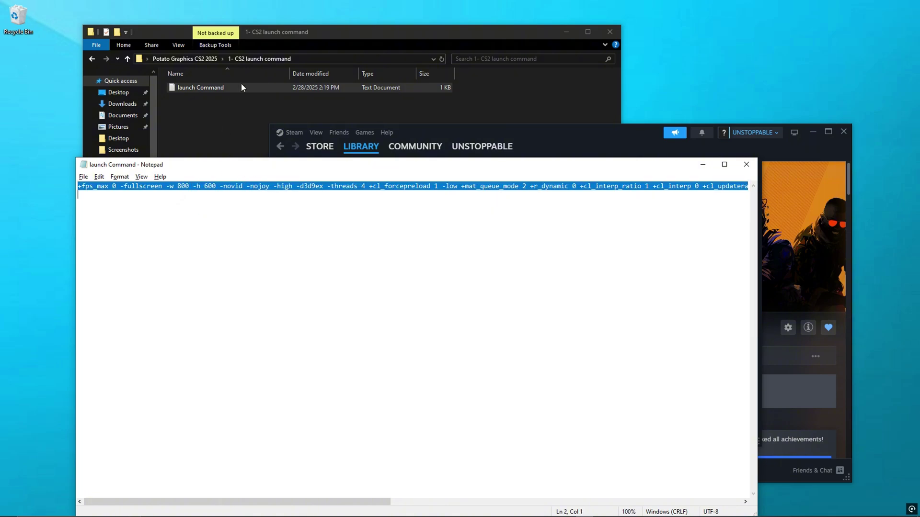
{"action": "left_click", "coordinate": [550, 139]}
{"action": "key", "text": "alt+Tab"}
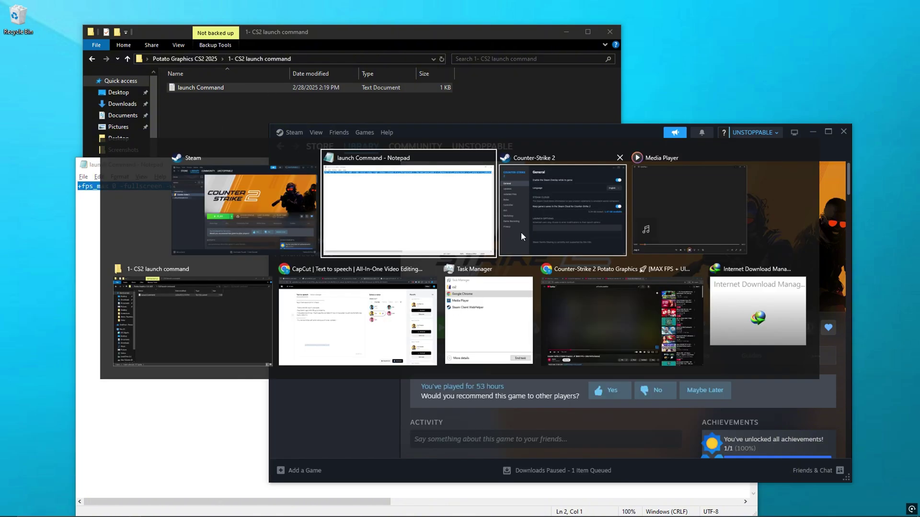
{"action": "left_click", "coordinate": [522, 231]}
{"action": "key", "text": "ctrl+v"}
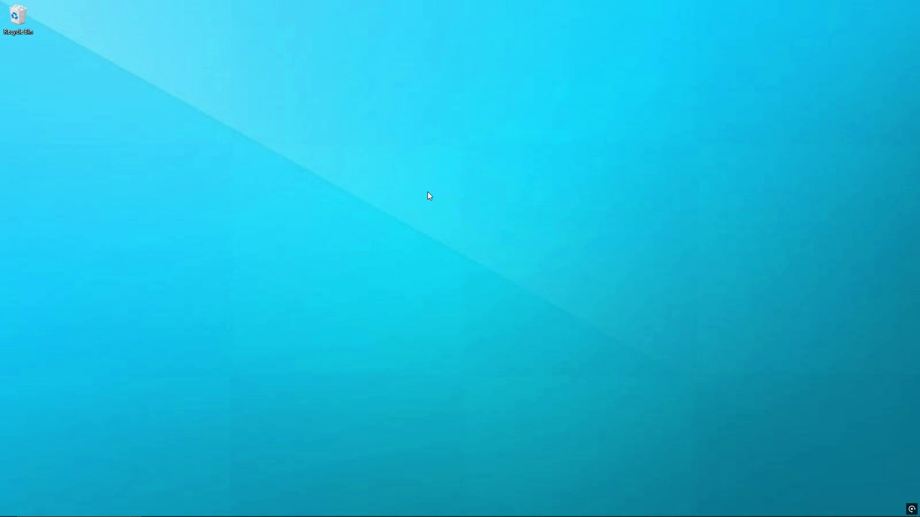
- Search Windows for 'nvidia' and launch the NVIDIA App
{"action": "key", "text": "super"}
{"action": "type", "text": "nvidia"}
{"action": "key", "text": "Return"}
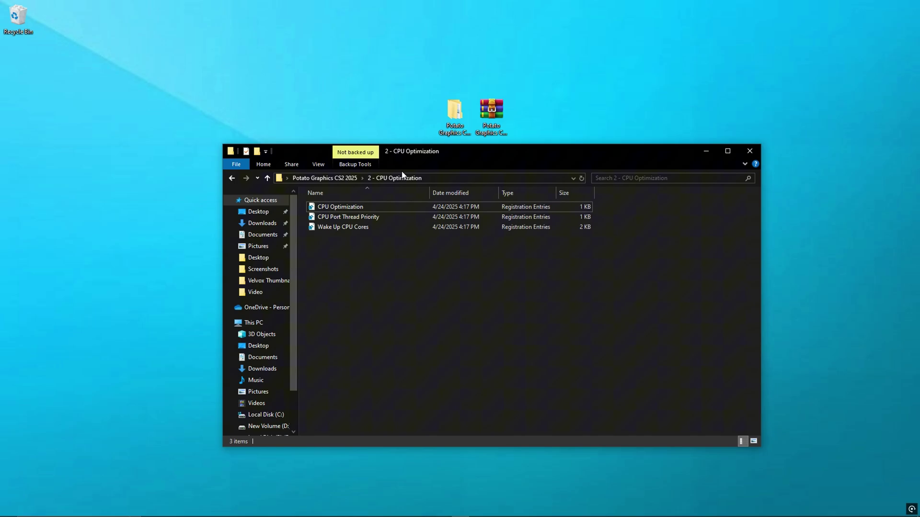
- Merge CPU Optimization.reg into the registry, then select the CPU Port Thread Priority and Wake Up CPU Cores files
{"action": "left_click_drag", "start_coordinate": [367, 237], "coordinate": [334, 214]}
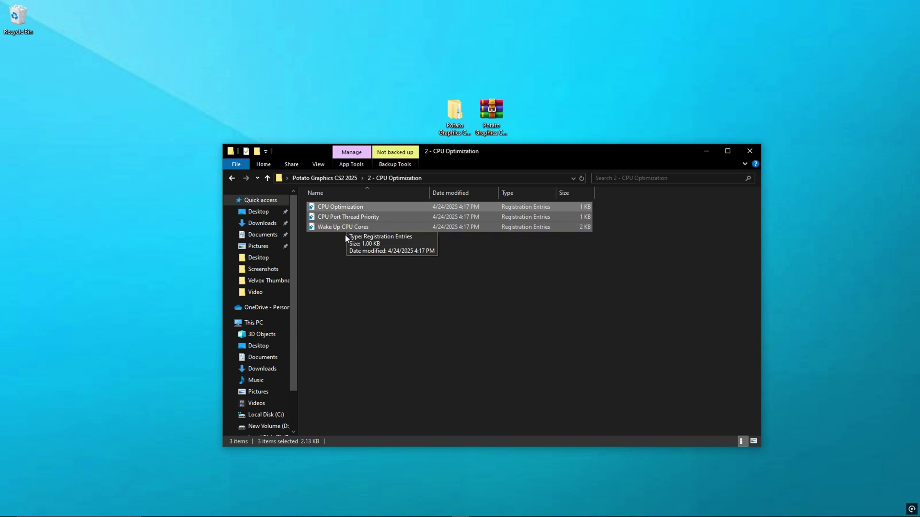
{"action": "left_click", "coordinate": [348, 234]}
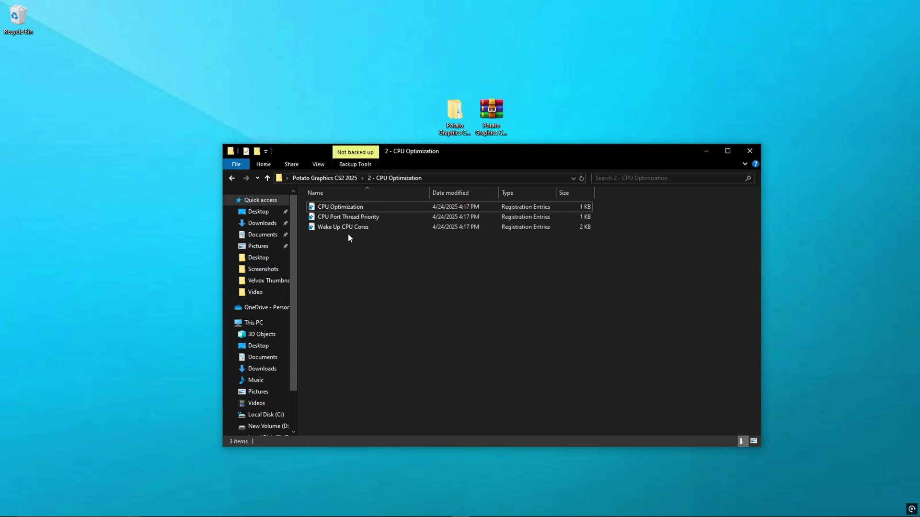
{"action": "double_click", "coordinate": [337, 206]}
{"action": "left_click", "coordinate": [411, 314]}
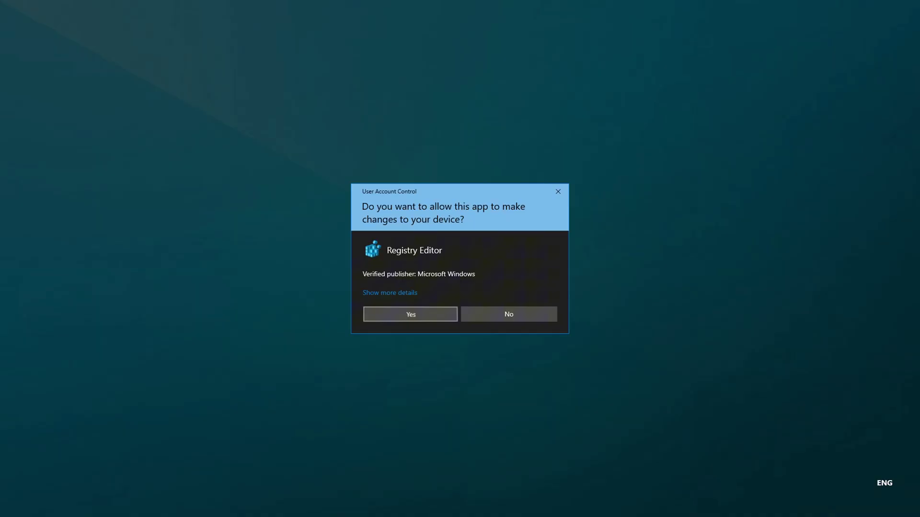
{"action": "left_click", "coordinate": [529, 278]}
{"action": "left_click", "coordinate": [575, 266]}
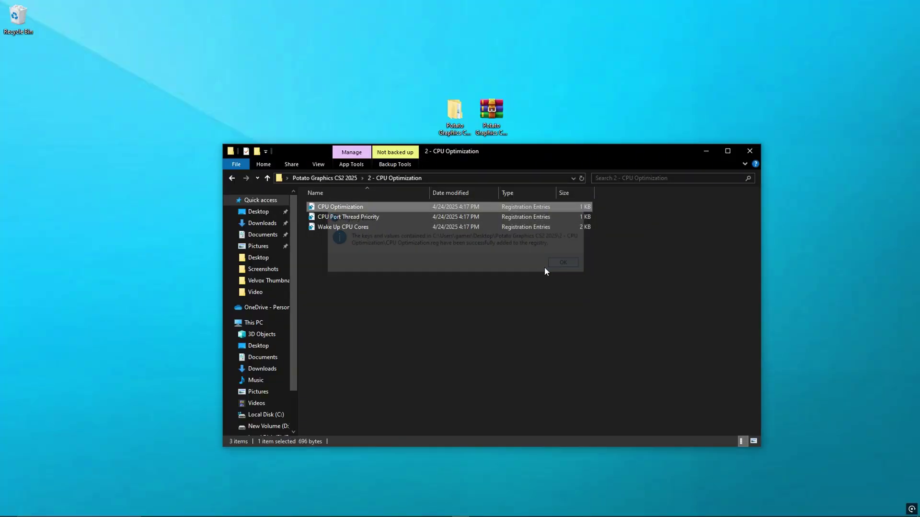
{"action": "left_click_drag", "start_coordinate": [411, 238], "coordinate": [353, 218]}
{"action": "left_click_drag", "start_coordinate": [407, 243], "coordinate": [357, 218]}
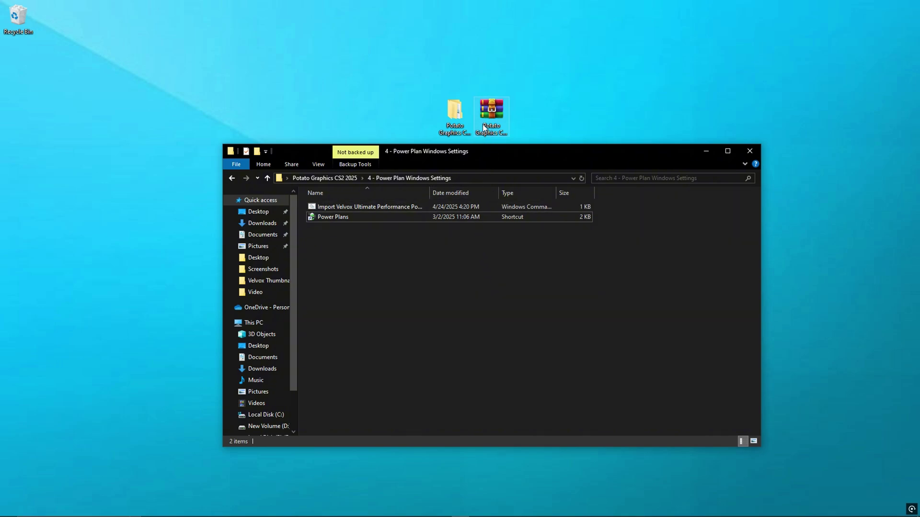
- Import the Ultimate Performance power plan with its script and bring up the Windows power plan settings
{"action": "left_click", "coordinate": [333, 207]}
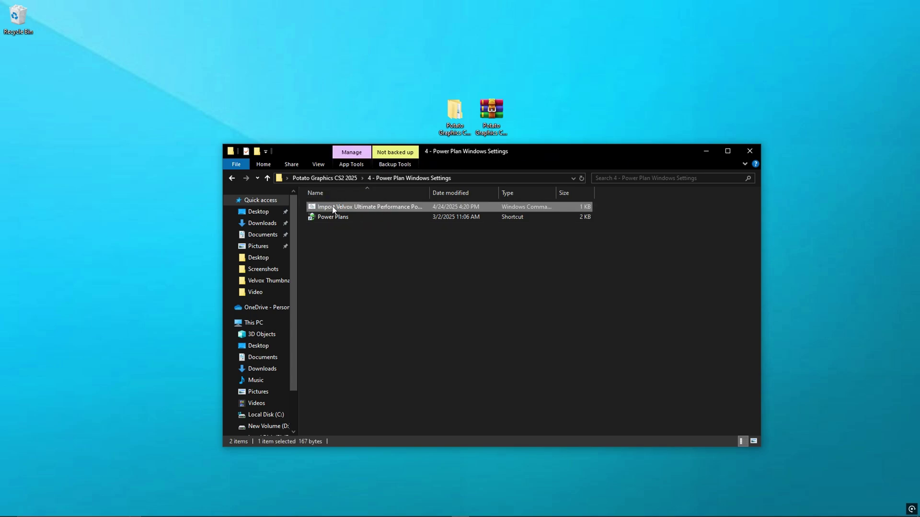
{"action": "double_click", "coordinate": [355, 208]}
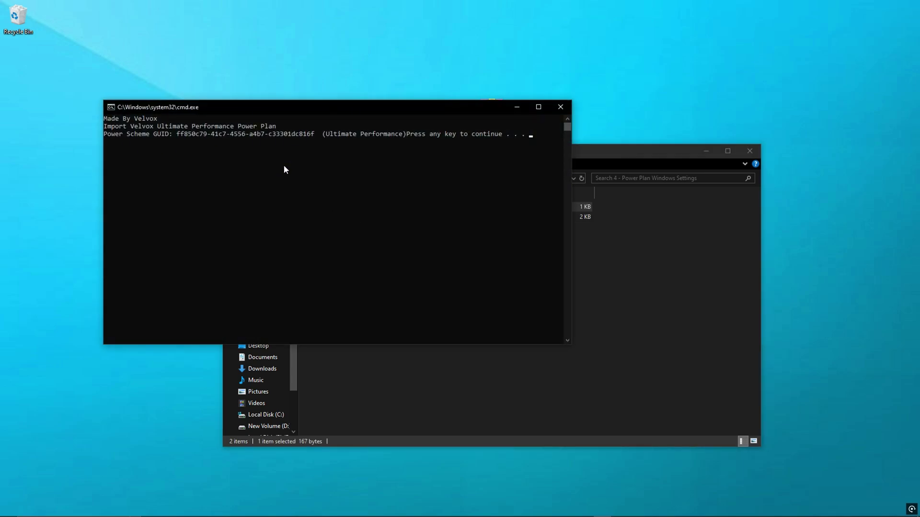
{"action": "left_click_drag", "start_coordinate": [525, 133], "coordinate": [400, 136]}
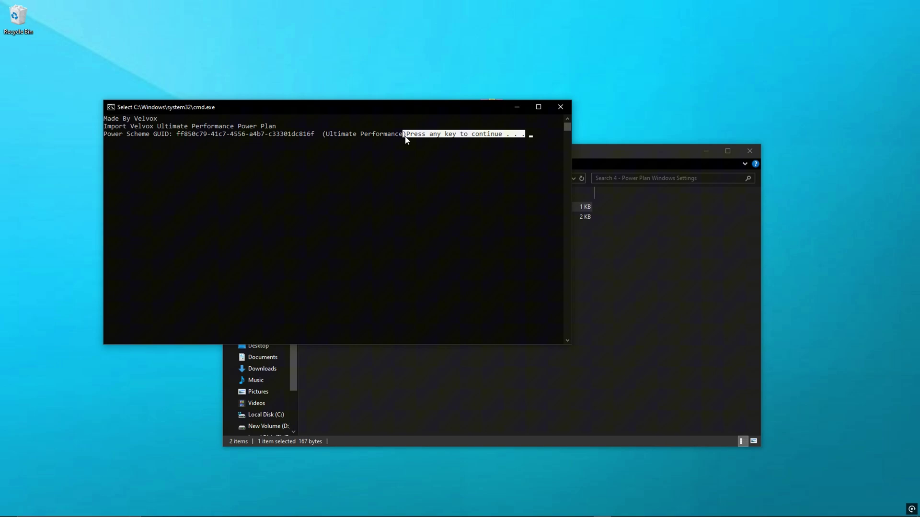
{"action": "key", "text": "space"}
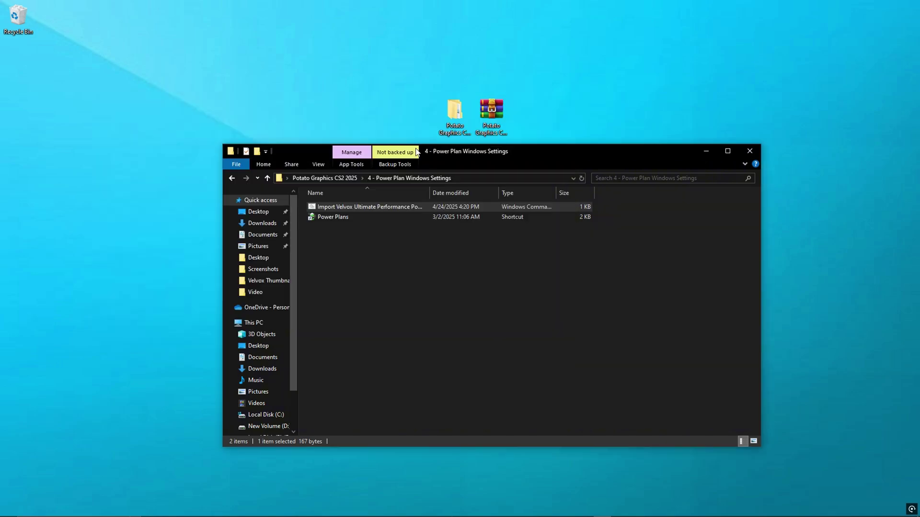
{"action": "double_click", "coordinate": [365, 217]}
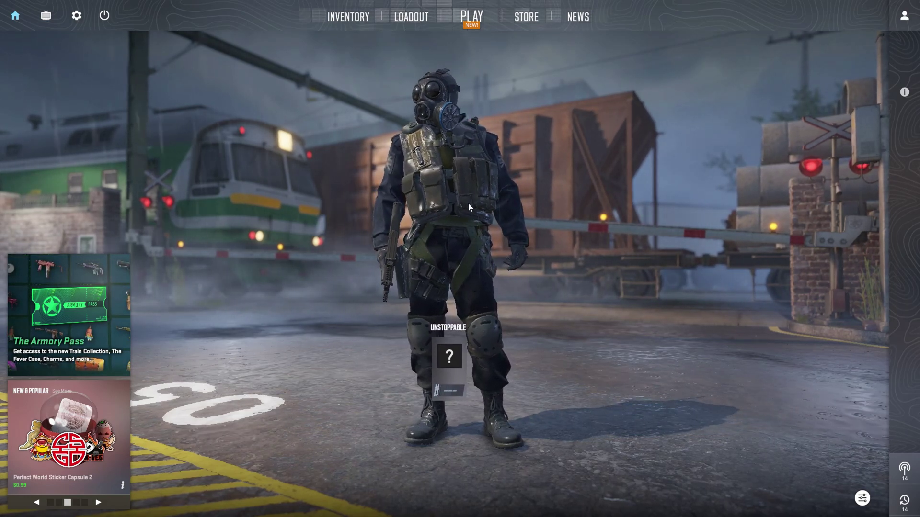
- Paste and run the potato console commands that disable particles and skybox and enable fullbright
{"action": "key", "text": "grave"}
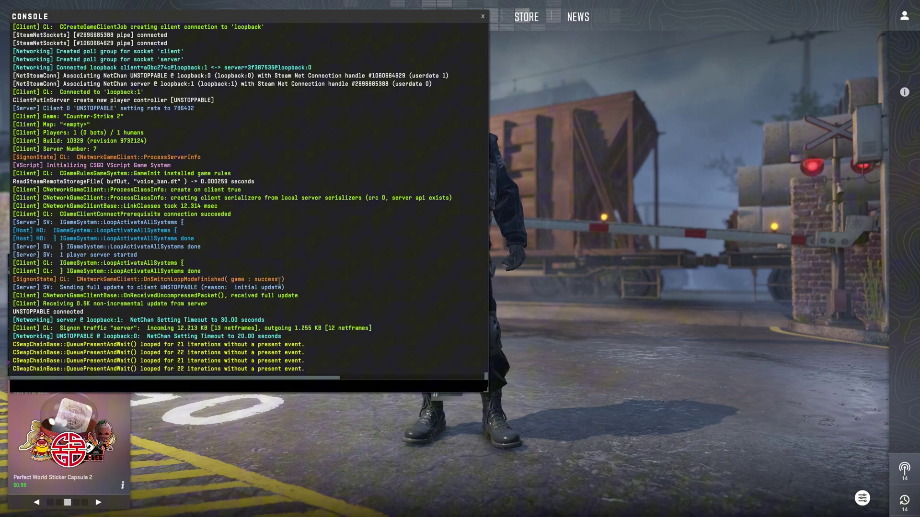
{"action": "right_click", "coordinate": [47, 387]}
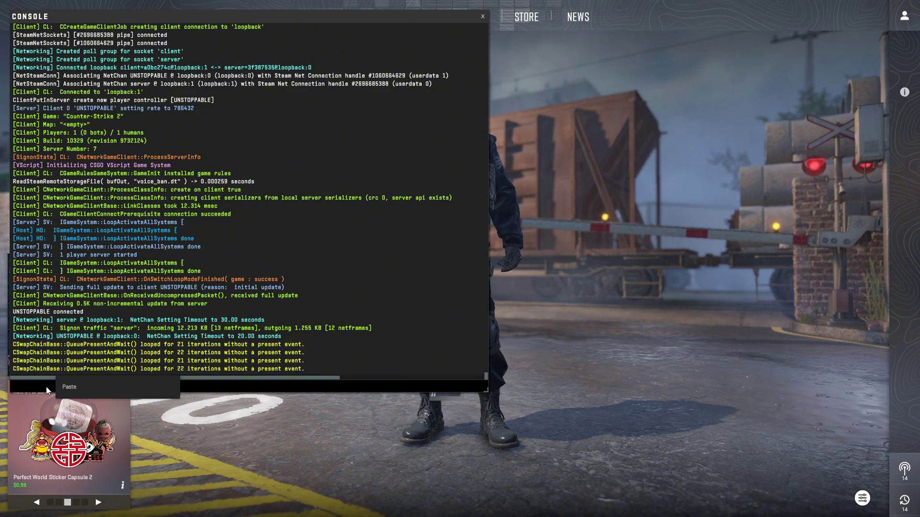
{"action": "left_click", "coordinate": [70, 388]}
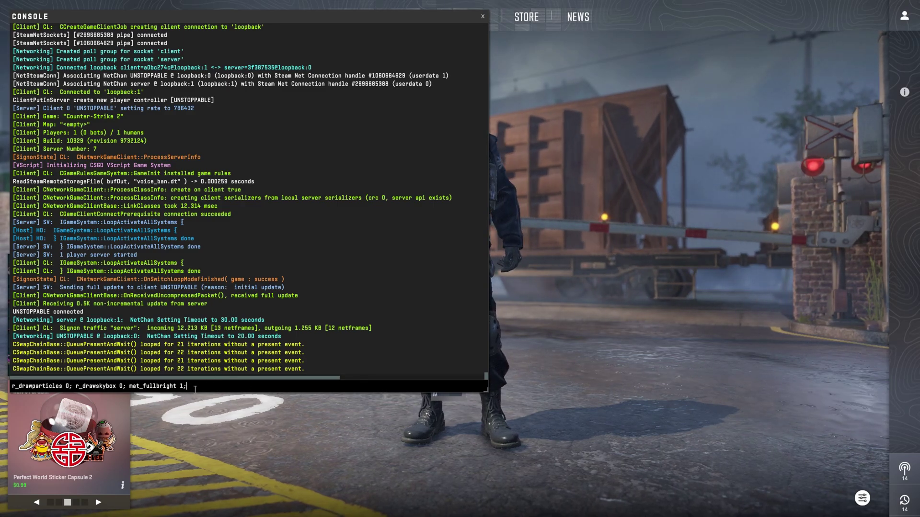
{"action": "key", "text": "Return"}
{"action": "key", "text": "grave"}
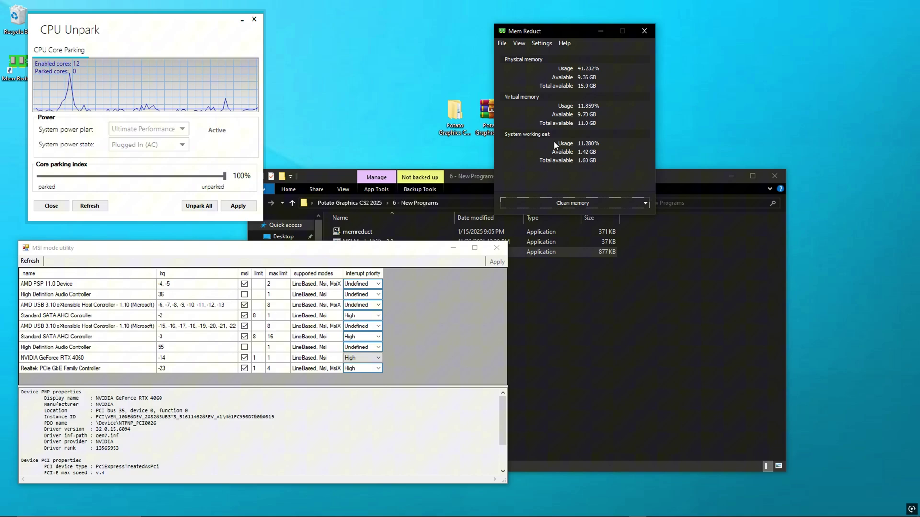
- Run Mem Reduct's memory clean, bringing physical memory usage down to 41.130%
{"action": "left_click_drag", "start_coordinate": [489, 118], "coordinate": [420, 69]}
{"action": "left_click", "coordinate": [543, 202]}
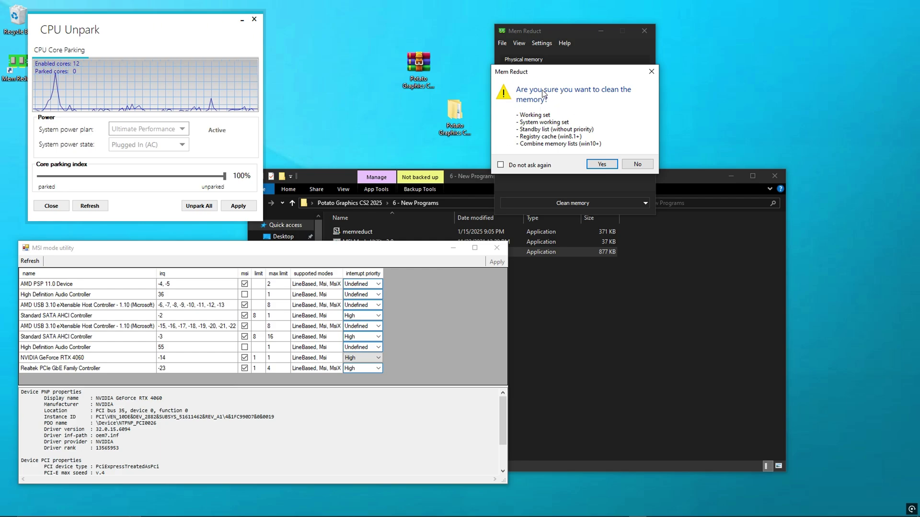
{"action": "left_click", "coordinate": [612, 163]}
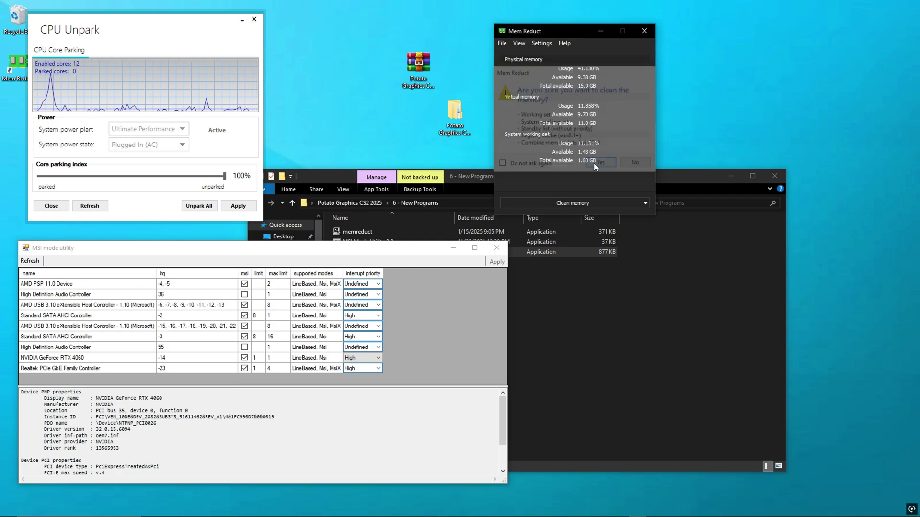
- Keep the NVIDIA GeForce RTX 4060 at High interrupt priority in MSI Mode Utility, then close it
{"action": "left_click", "coordinate": [599, 31]}
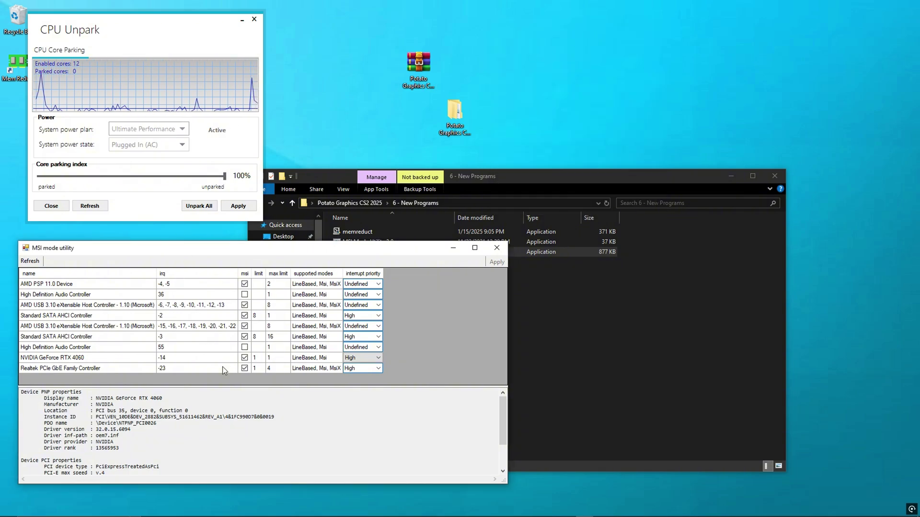
{"action": "left_click", "coordinate": [94, 361]}
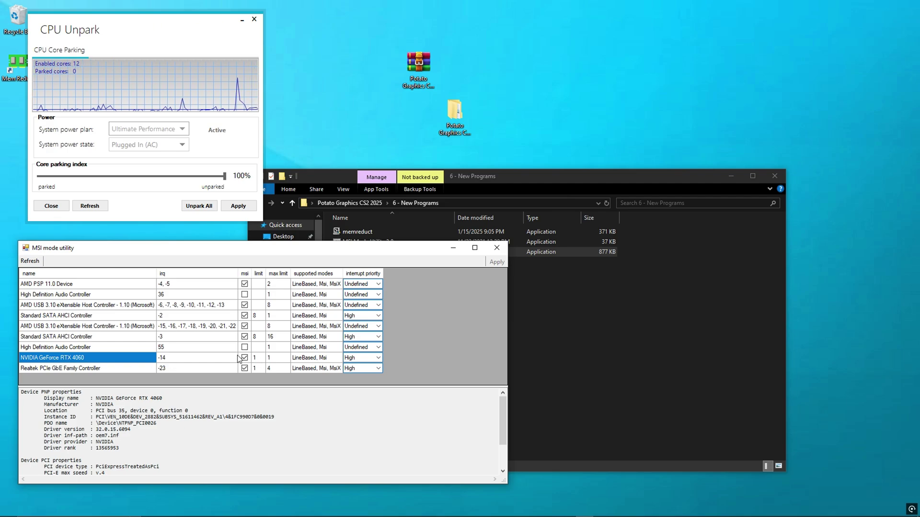
{"action": "left_click", "coordinate": [363, 358]}
{"action": "left_click", "coordinate": [362, 359]}
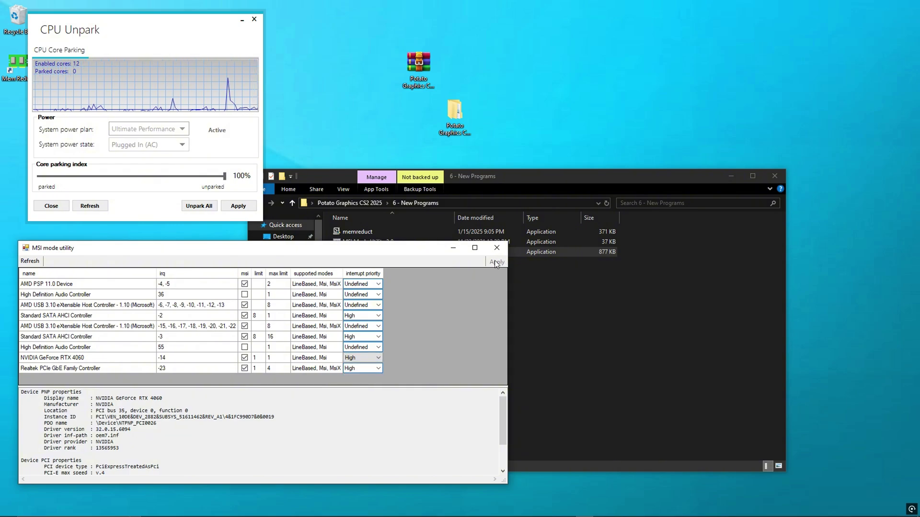
{"action": "left_click", "coordinate": [496, 248]}
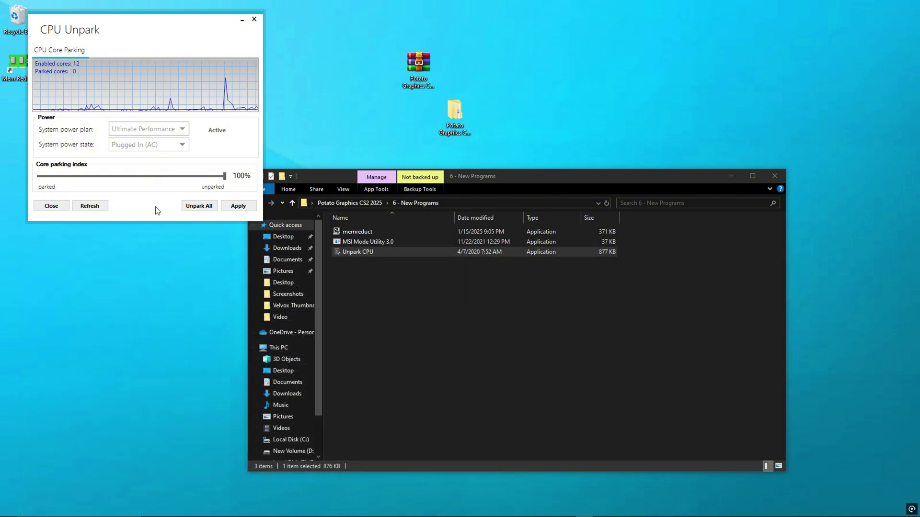
- Apply Ultimate Performance with core parking index 100% unparked, unpark all cores, then close CPU Unpark
{"action": "left_click", "coordinate": [126, 129]}
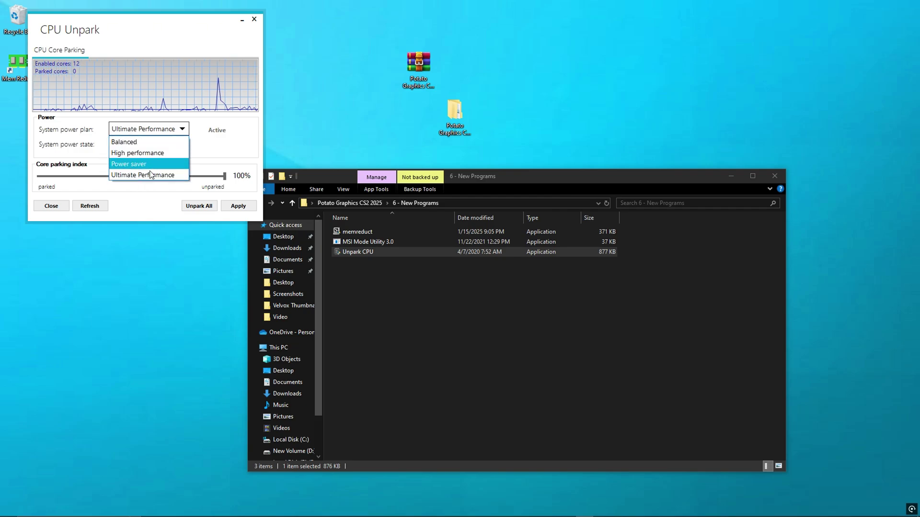
{"action": "left_click", "coordinate": [158, 175]}
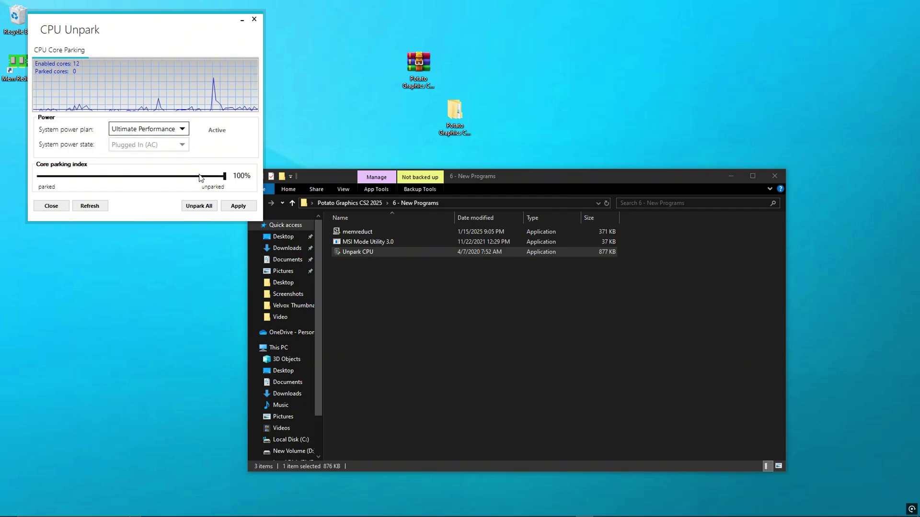
{"action": "left_click_drag", "start_coordinate": [207, 179], "coordinate": [258, 178]}
{"action": "left_click", "coordinate": [238, 206]}
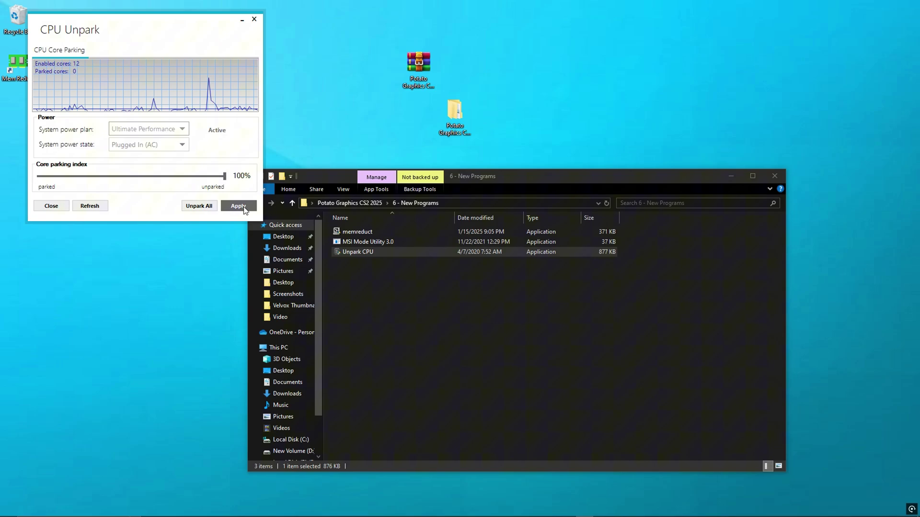
{"action": "left_click", "coordinate": [202, 144]}
{"action": "left_click", "coordinate": [199, 205]}
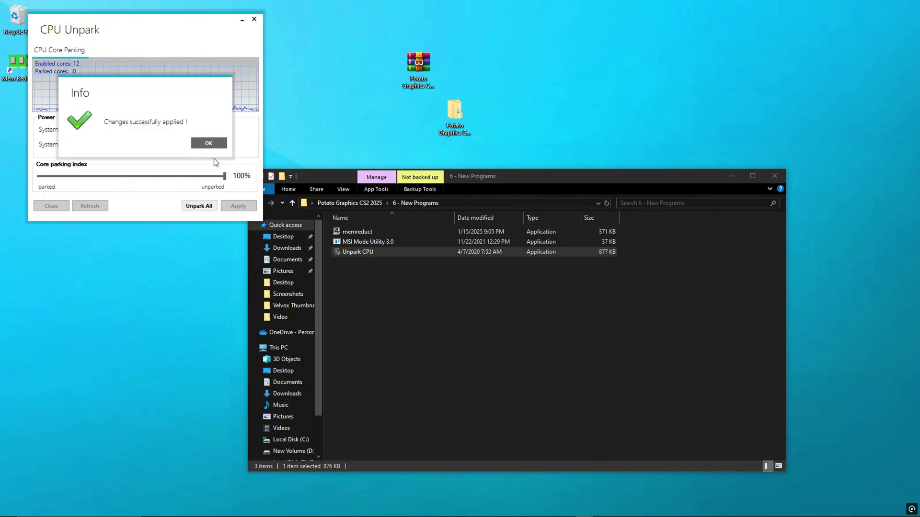
{"action": "left_click", "coordinate": [209, 144]}
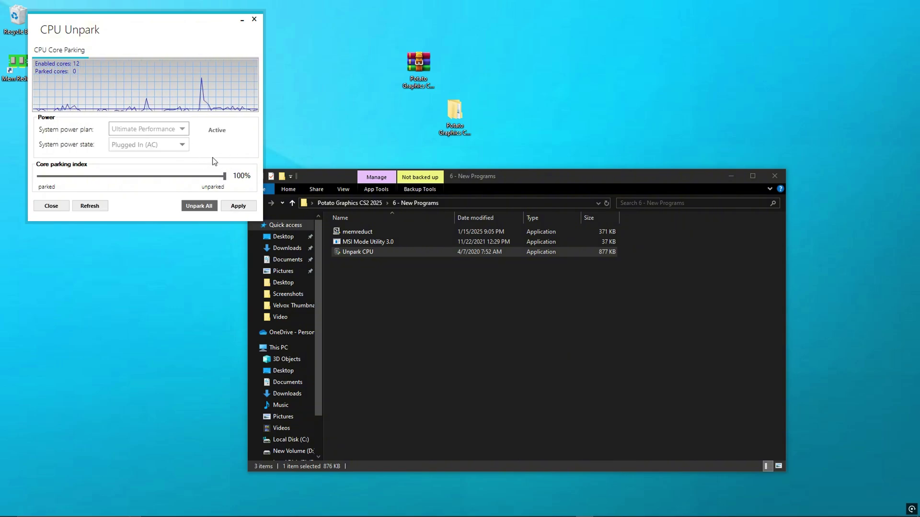
{"action": "left_click", "coordinate": [254, 20]}
- Close the '6 - New Programs' folder window and refresh the desktop
{"action": "left_click", "coordinate": [424, 303]}
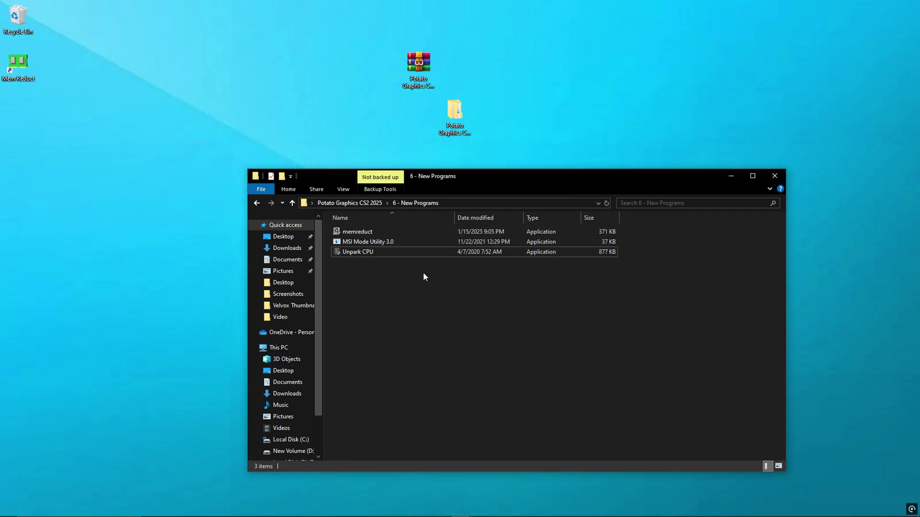
{"action": "left_click", "coordinate": [766, 174]}
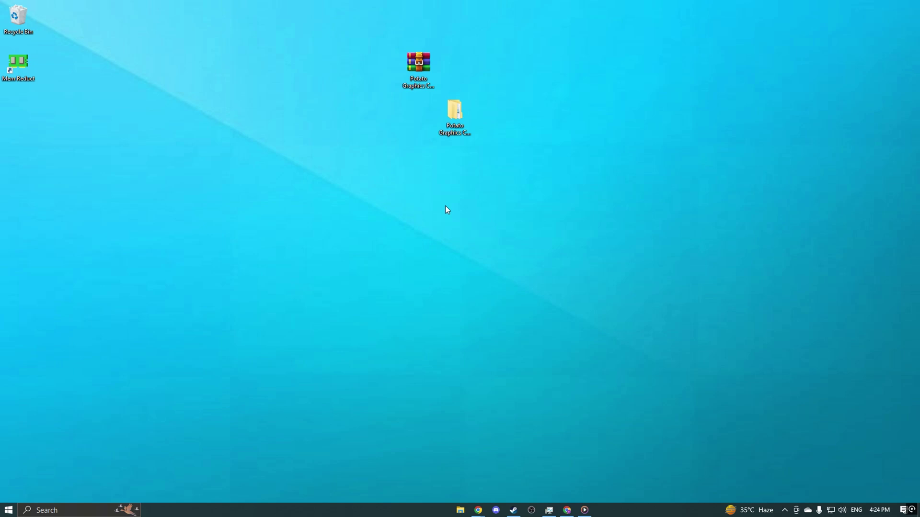
{"action": "right_click", "coordinate": [421, 208]}
{"action": "left_click", "coordinate": [467, 238]}
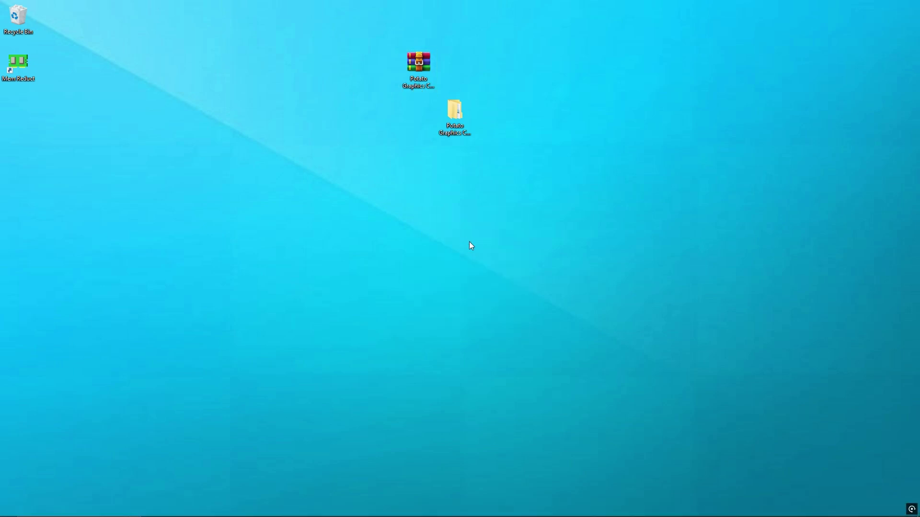